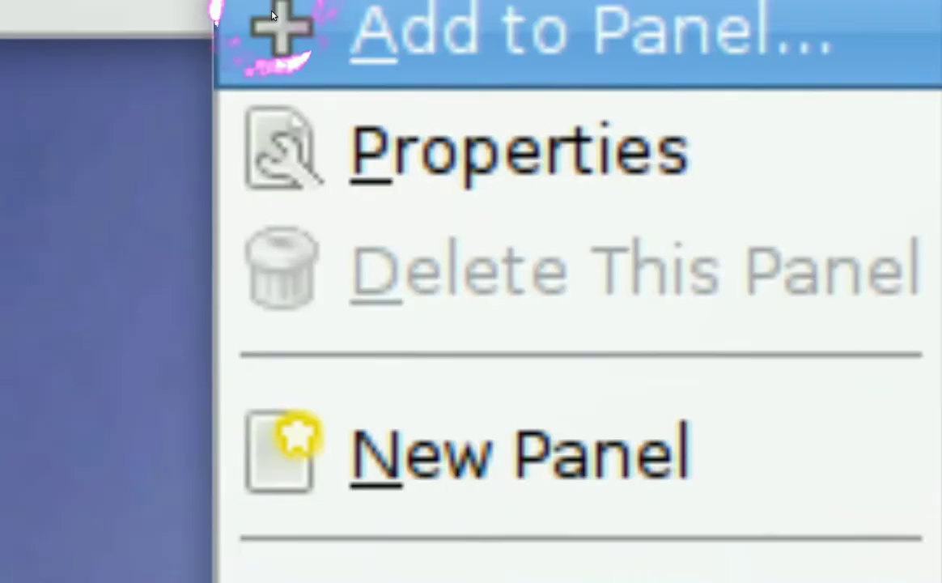
- Add the Webilder Desktop Applet to the GNOME top panel from the Add to Panel list
click(272, 14)
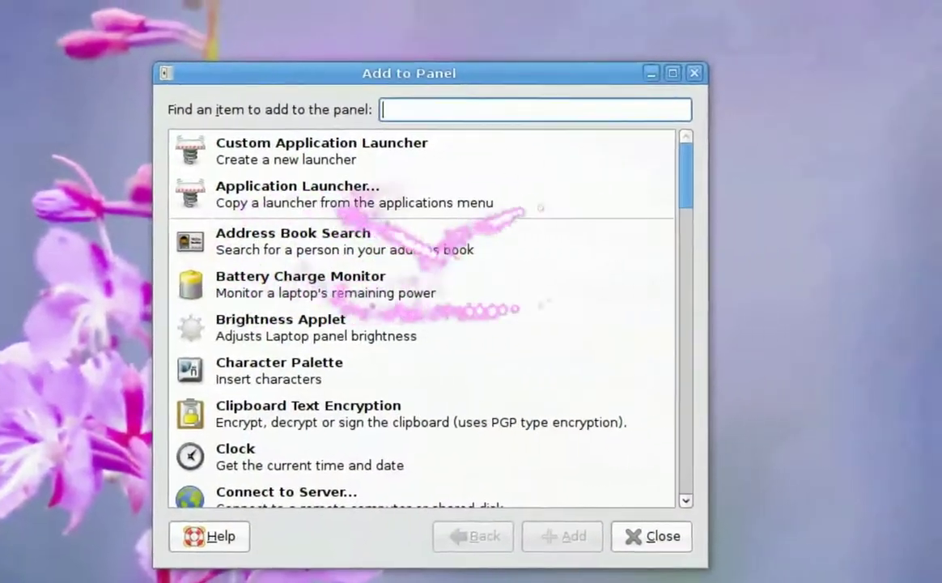
drag(686, 170, 683, 313)
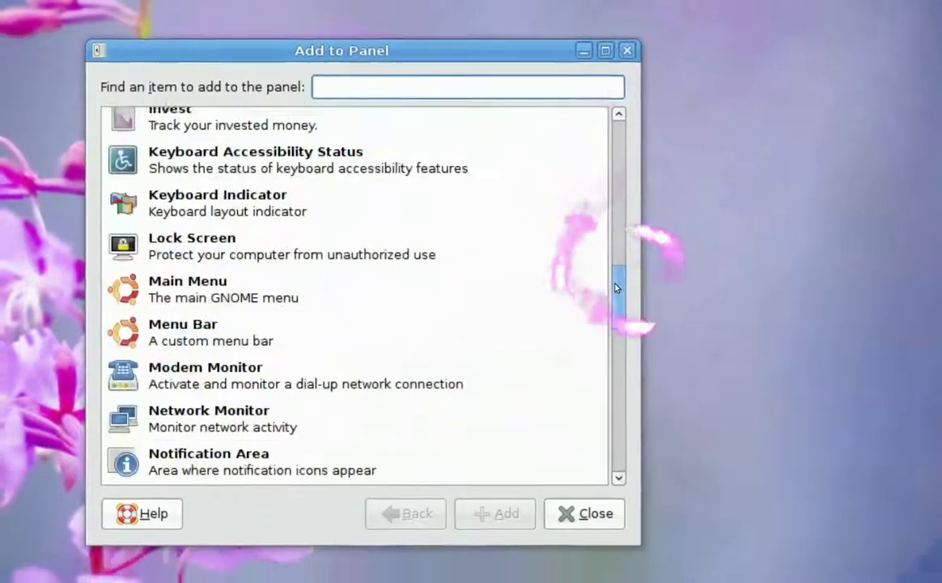
drag(615, 288, 612, 441)
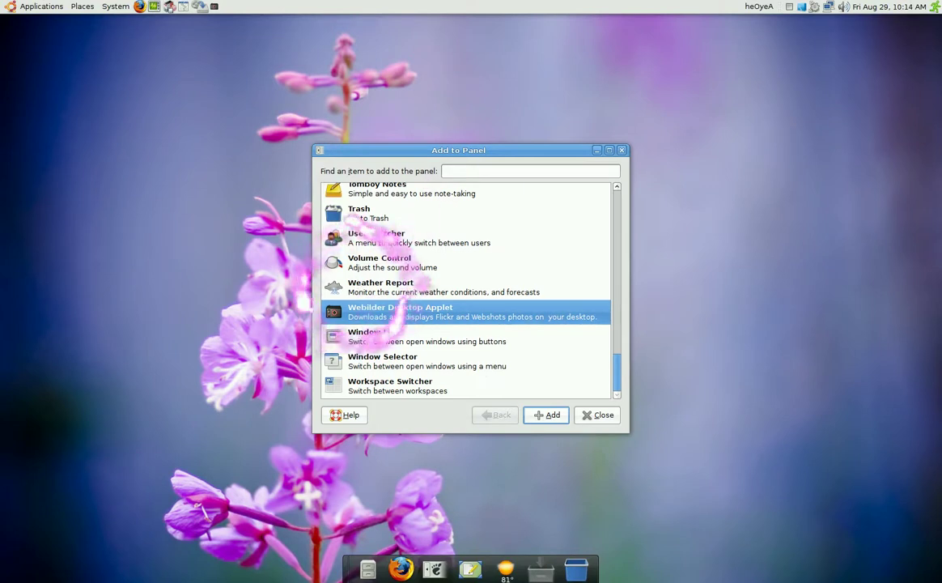
click(598, 409)
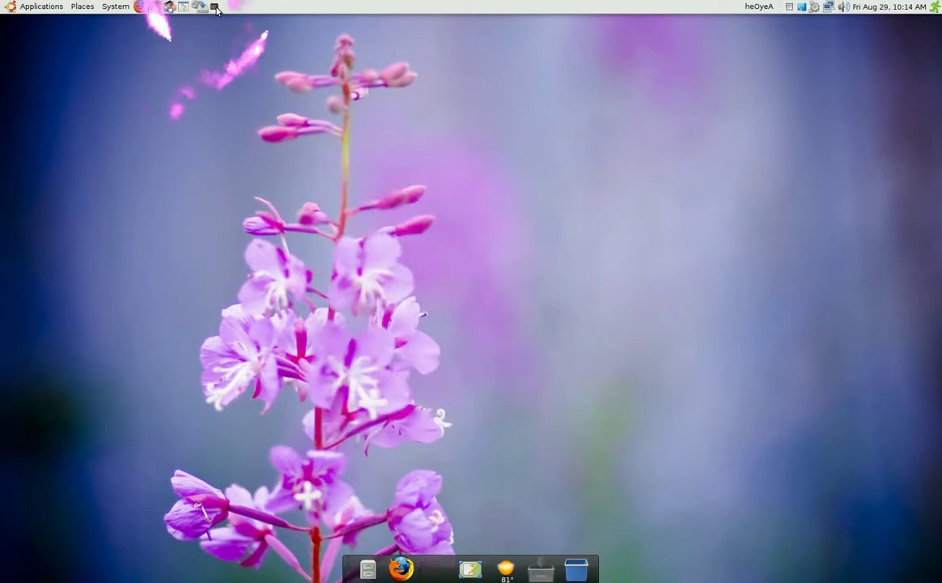
- Open Webilder Desktop and browse the Interestingness, sky and wall albums in turn
mouse_move(216, 10)
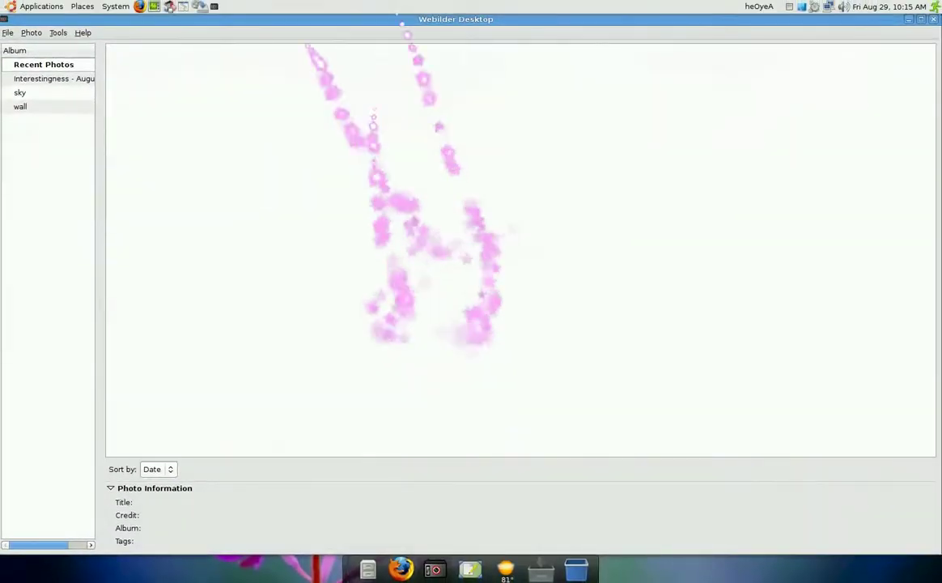
click(42, 79)
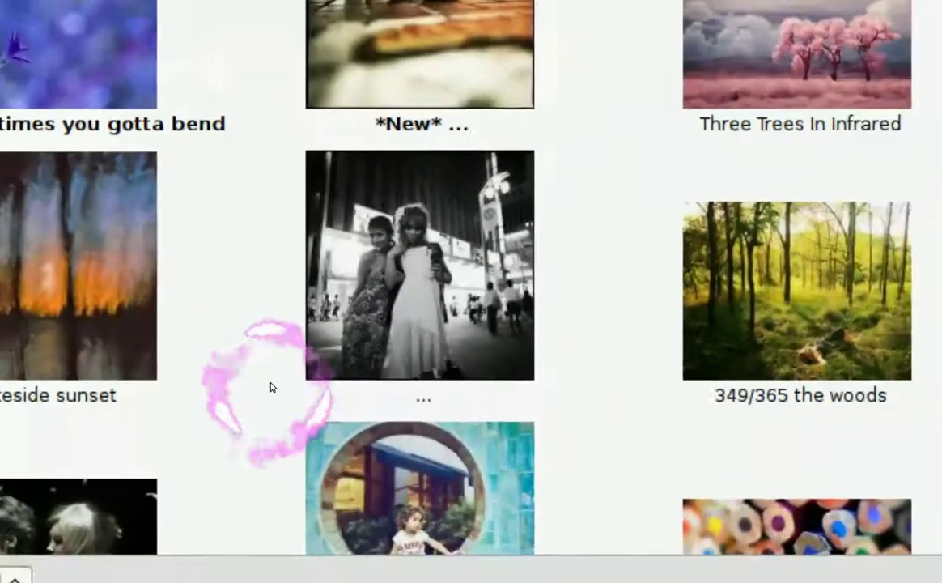
scroll(272, 387, down, 10)
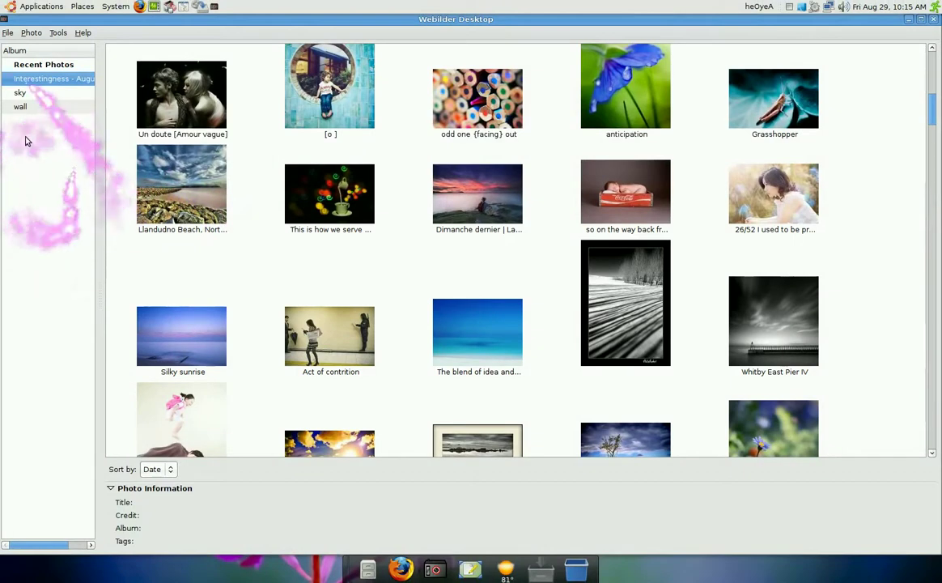
click(21, 93)
click(21, 107)
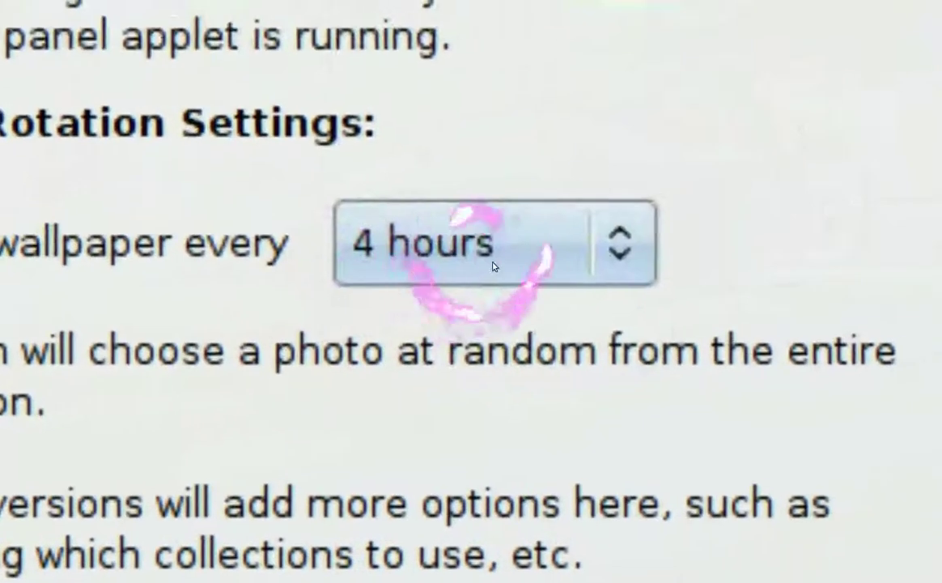
- Keep the wallpaper rotation interval at 4 hours with automatic rotation left on
click(493, 265)
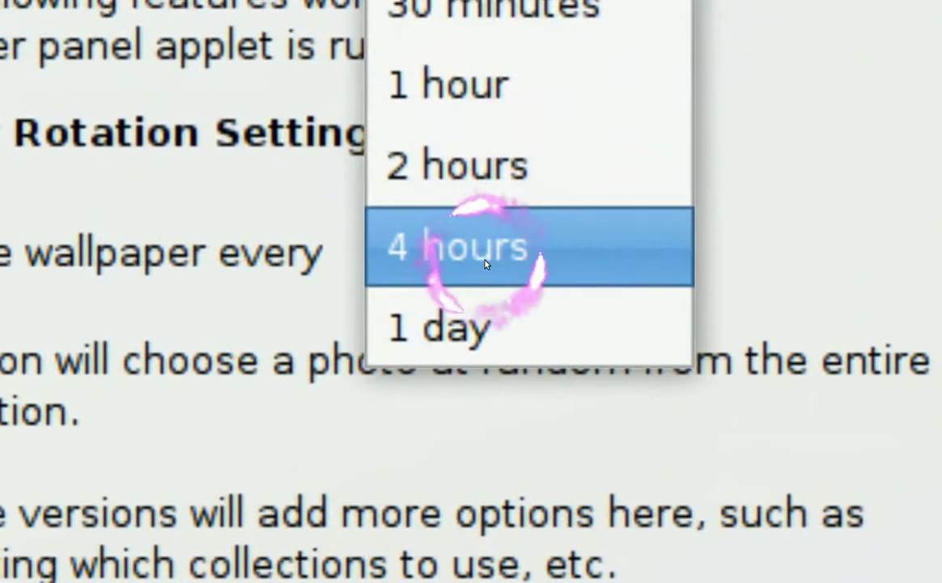
click(486, 264)
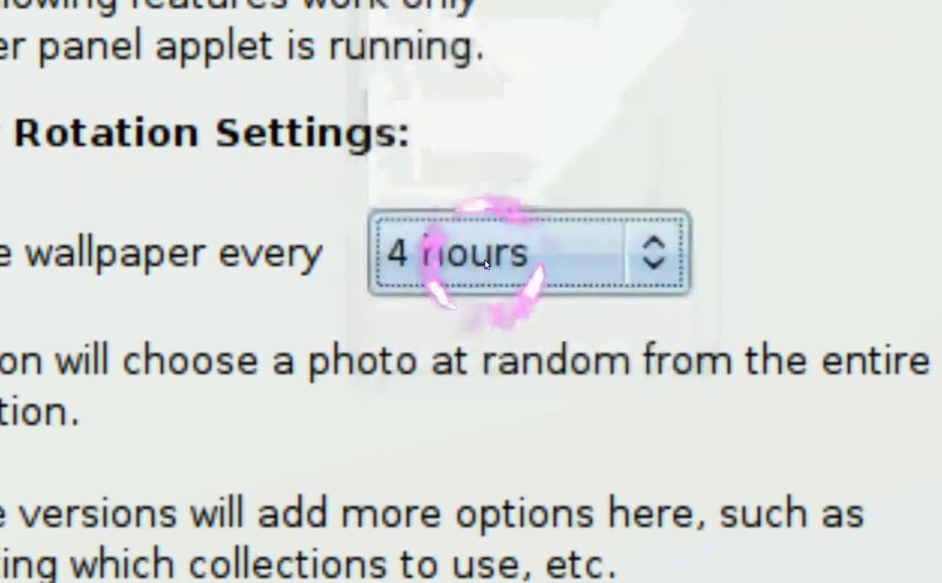
click(368, 234)
click(368, 254)
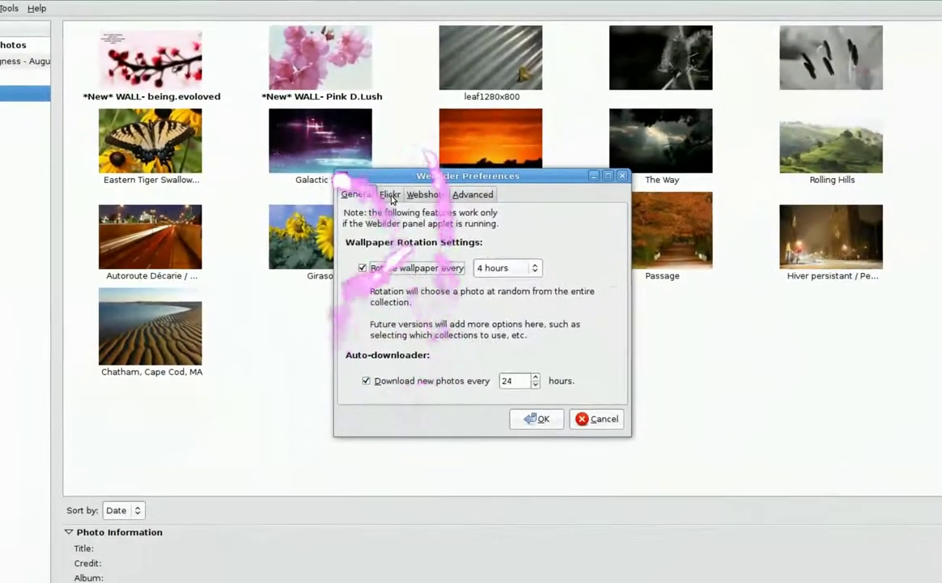
- Review the Flickr, Webshots and Advanced preference tabs
click(389, 172)
click(420, 195)
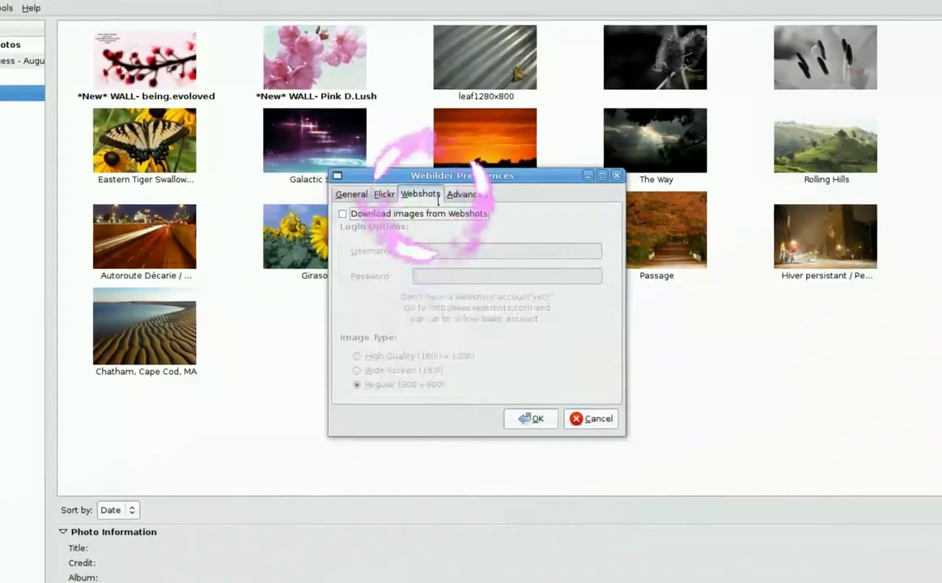
click(467, 194)
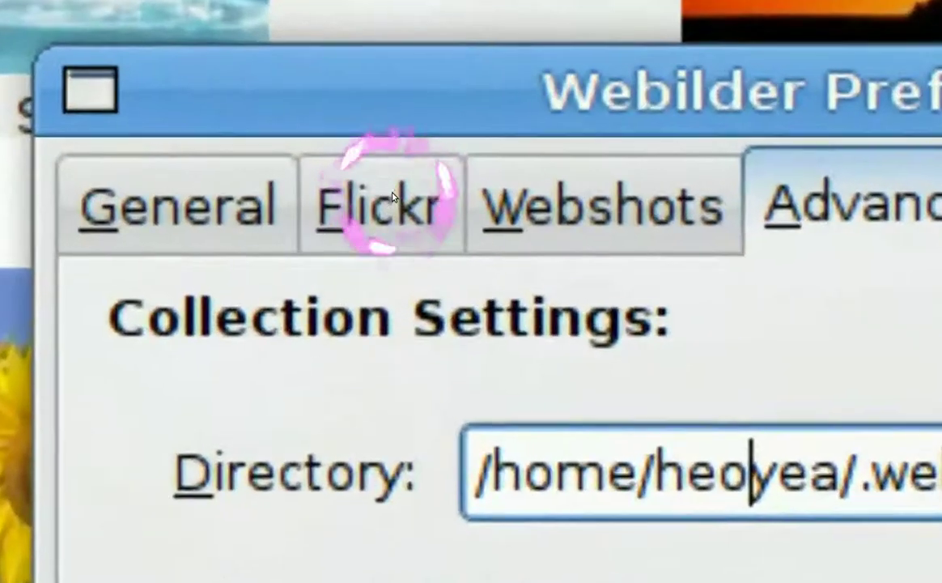
- Add a Flickr album named 'rain' with tags '1600x1200, rain' and save the preferences
click(393, 198)
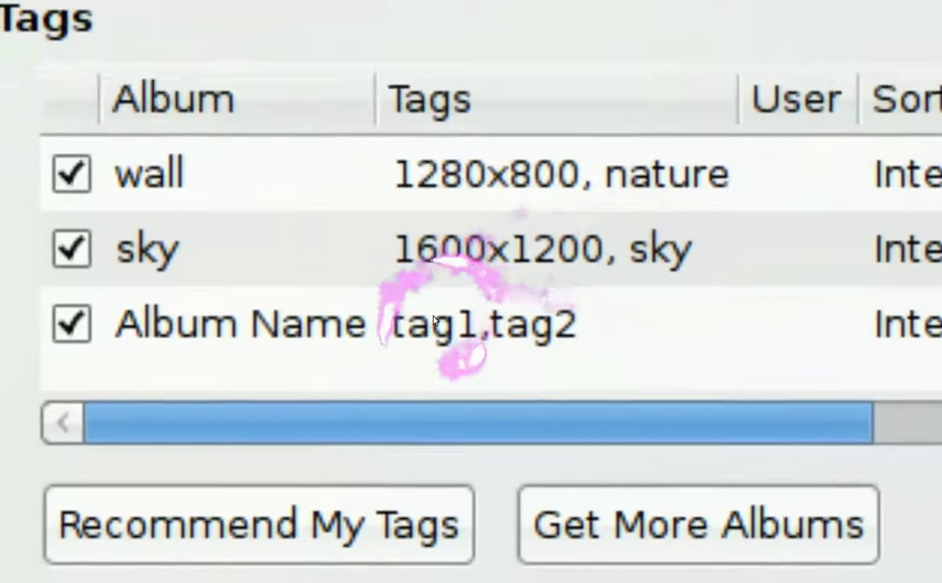
click(407, 326)
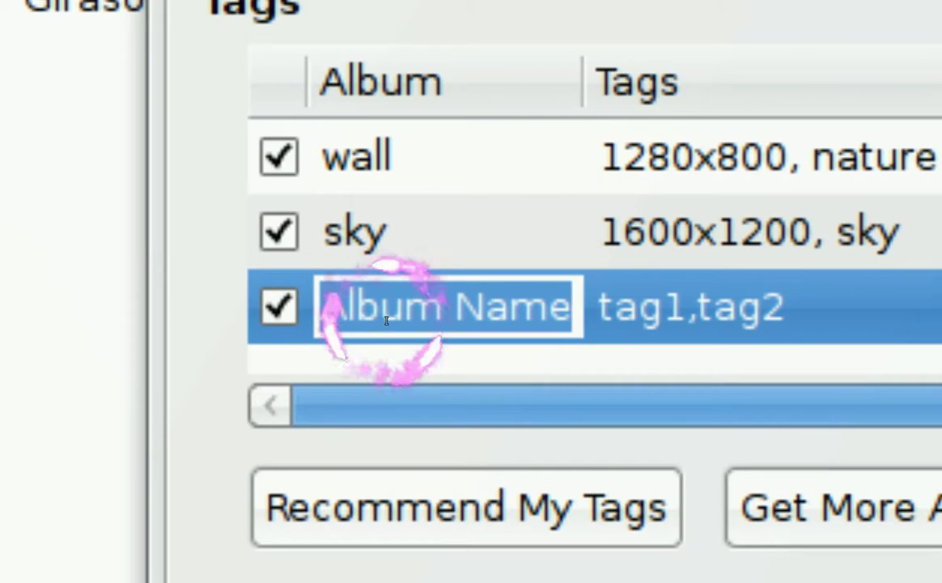
text(rain)
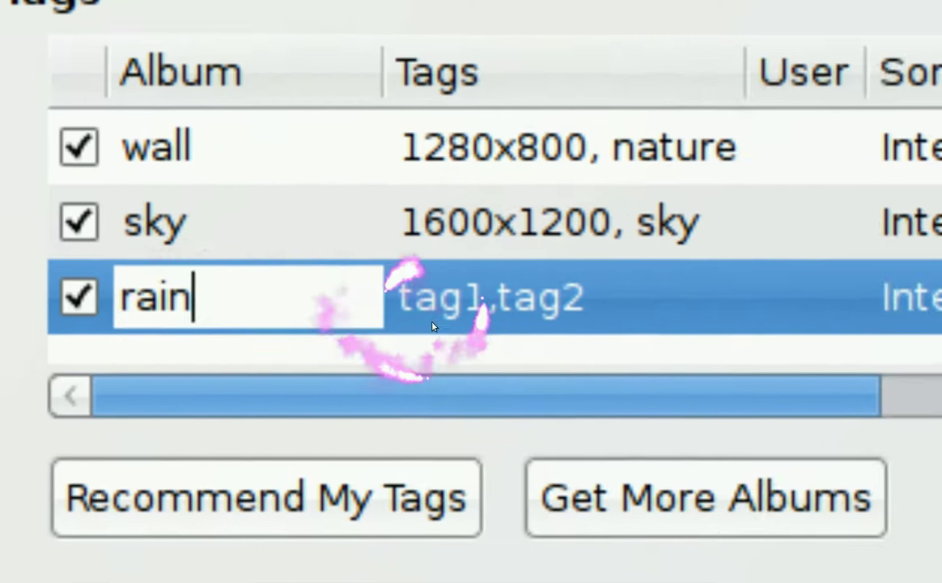
click(433, 325)
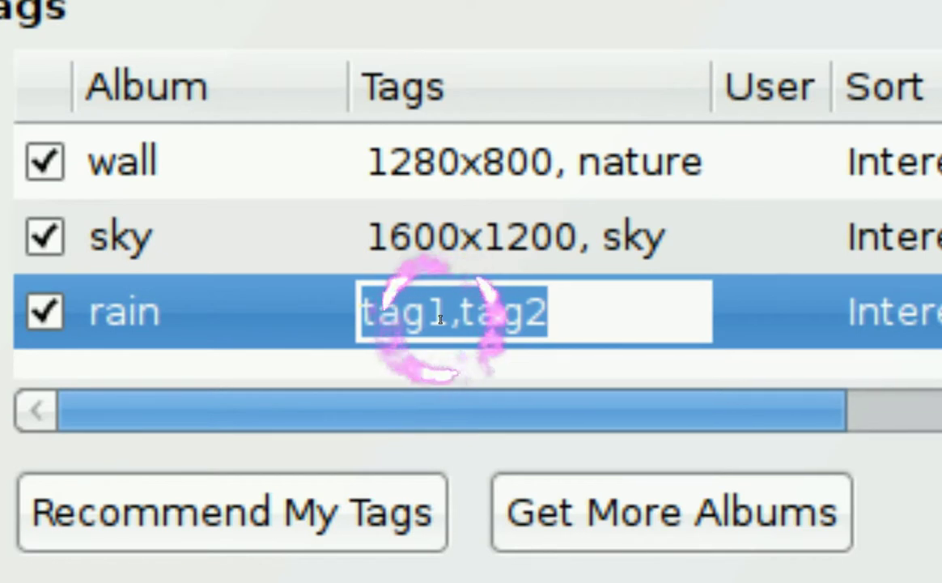
text(1600)
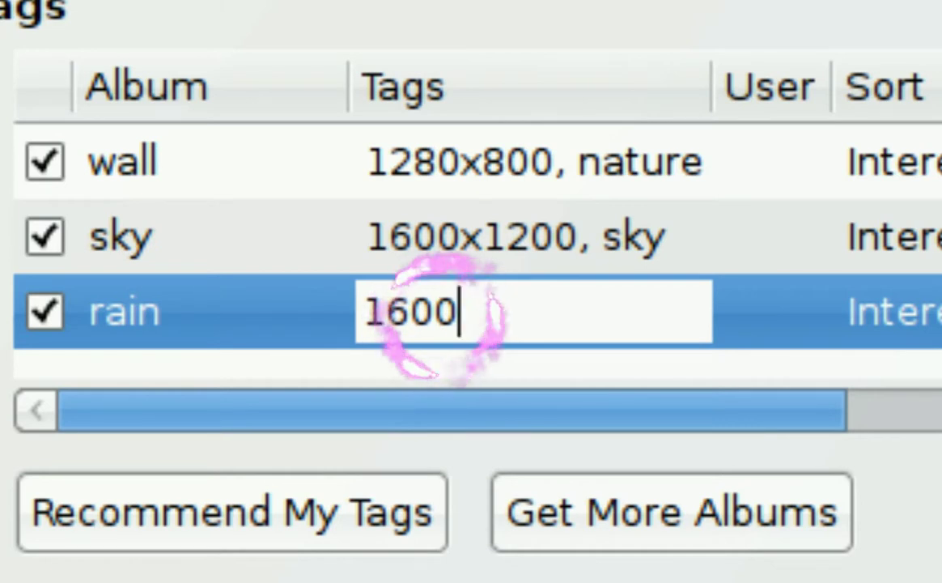
text(x1)
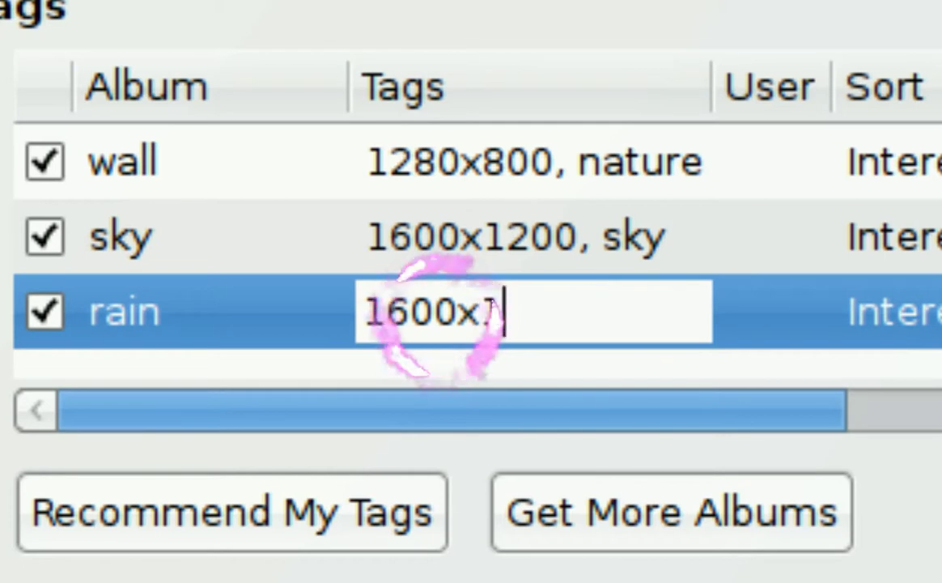
text(200)
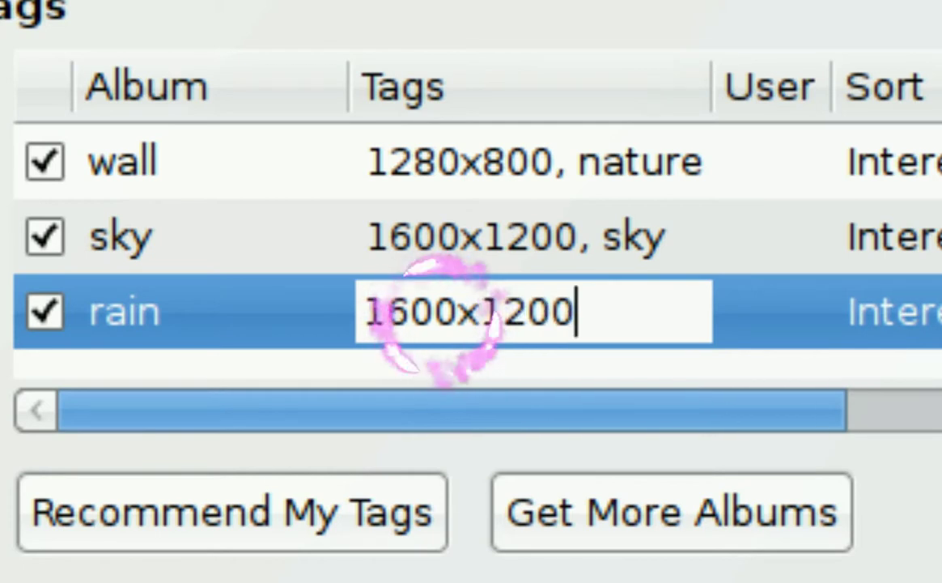
text(, )
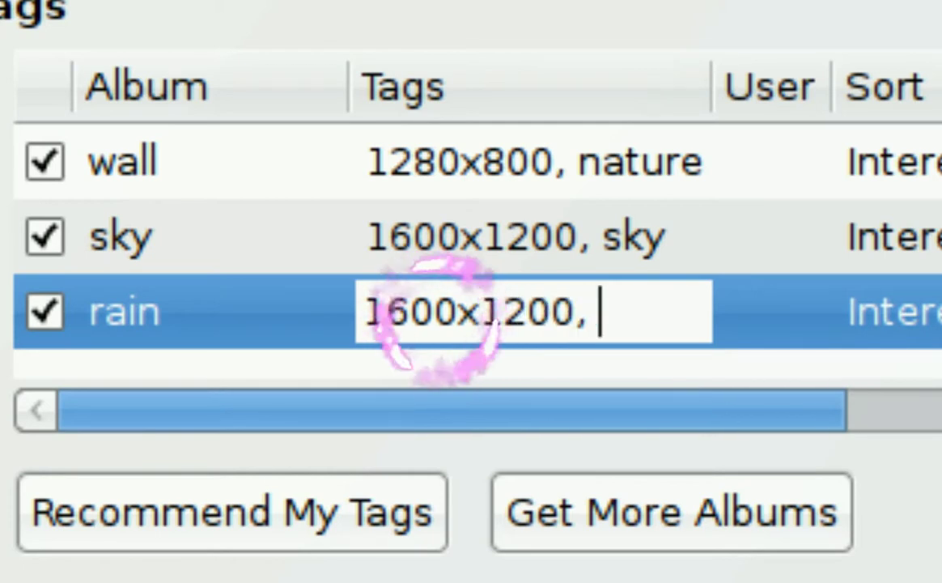
text(ra)
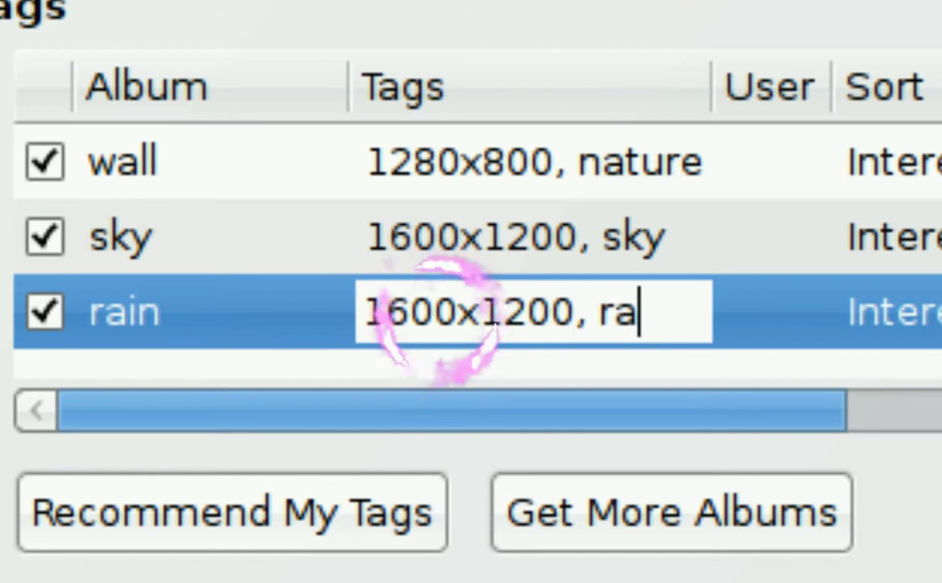
text(in)
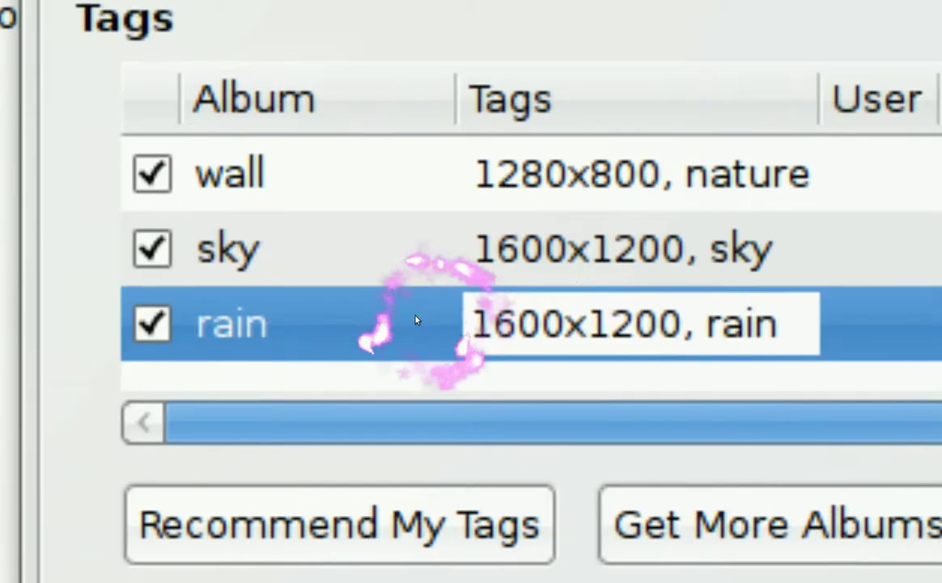
click(623, 235)
click(728, 328)
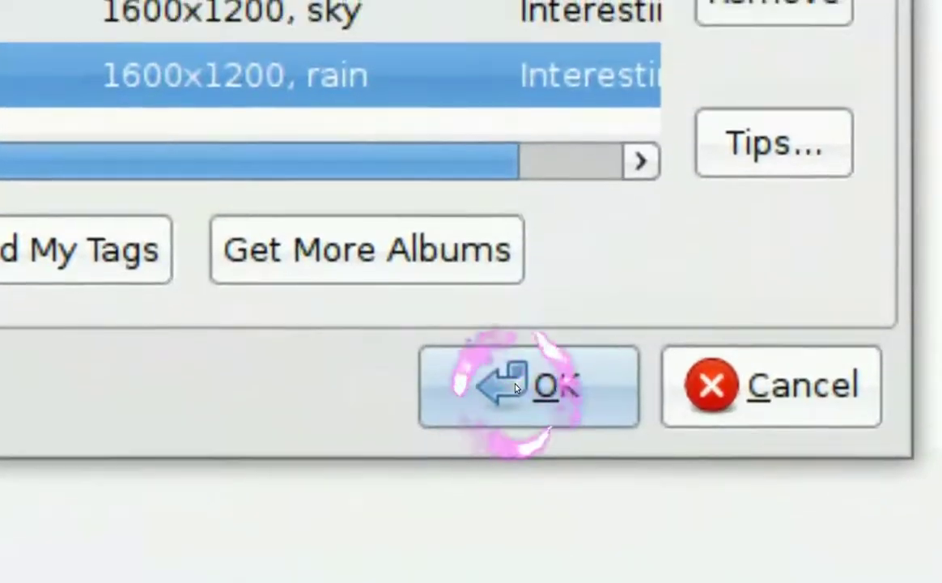
click(515, 388)
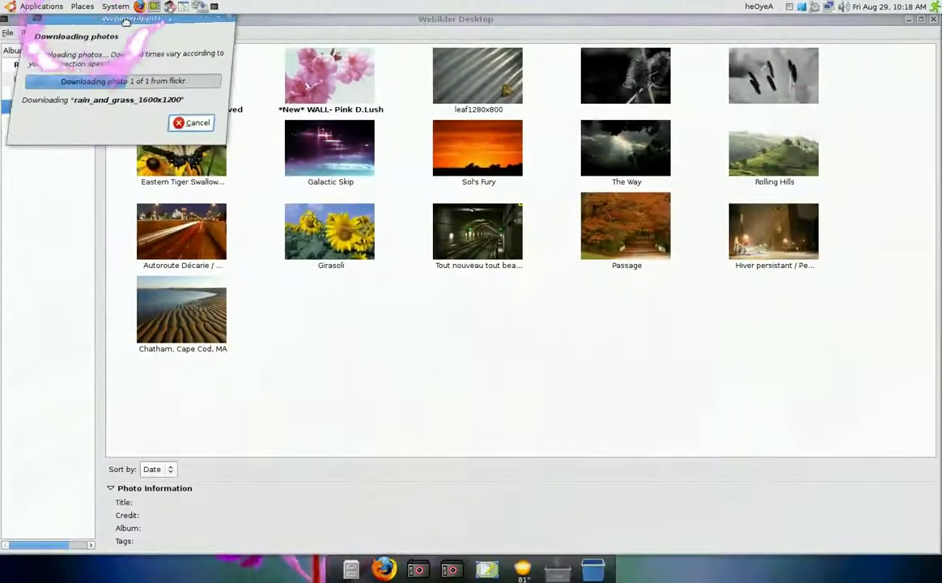
- Move the download progress window aside while the rain photos download from Flickr
drag(125, 22, 344, 111)
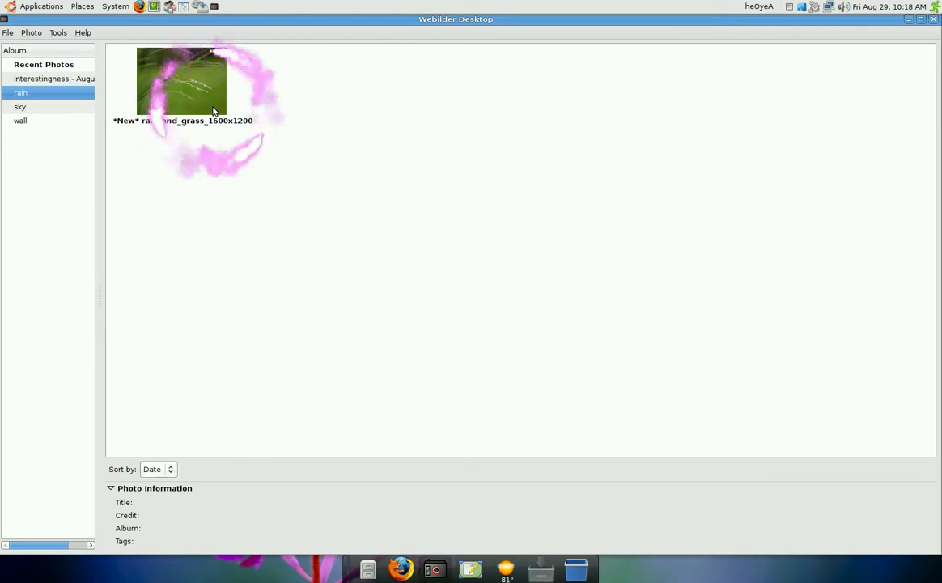
- Set rain_and_grass_1600x1200 as the wallpaper and check it on the desktop
click(169, 101)
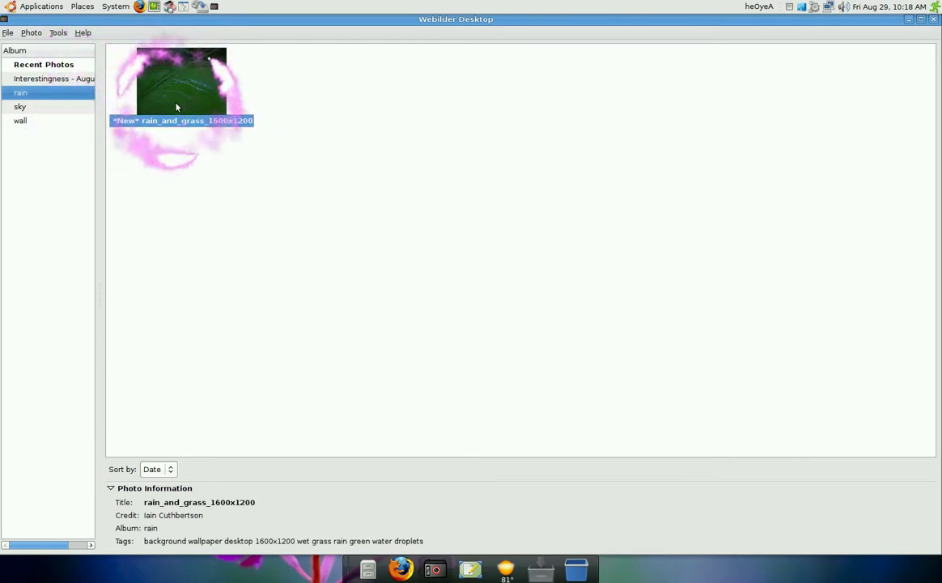
click(629, 565)
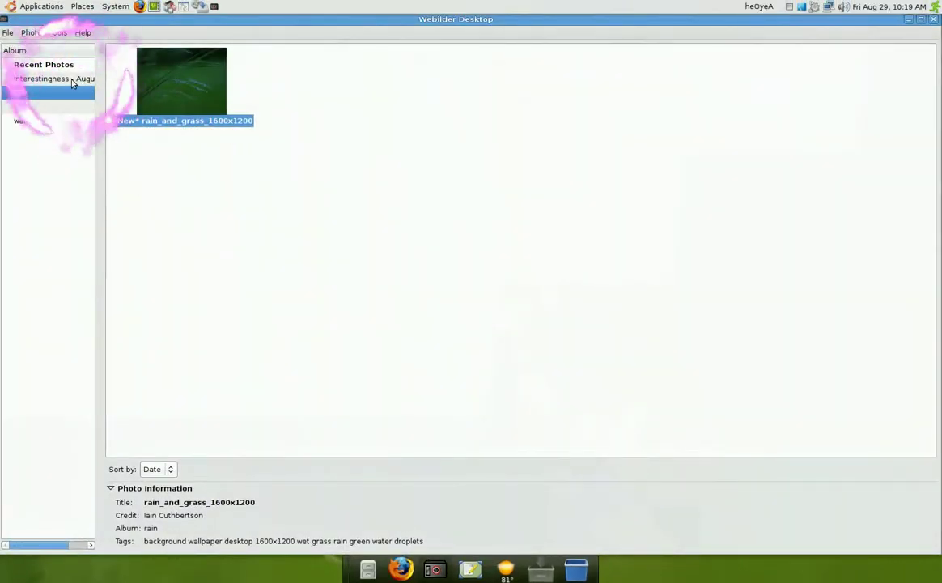
- Apply 'The blend of idea and artifact' from Interestingness as wallpaper, then return to the browser
click(71, 81)
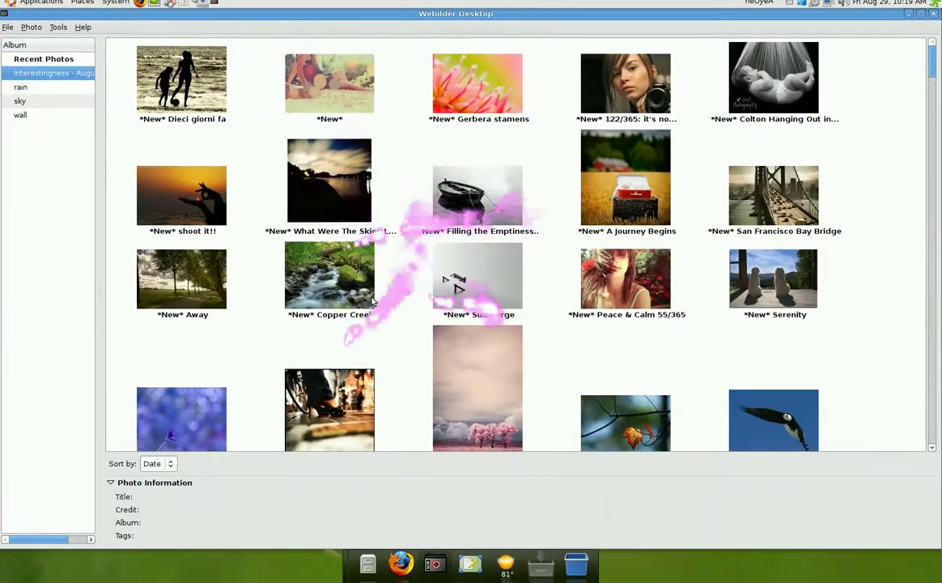
scroll(372, 306, down, 10)
scroll(372, 301, down, 5)
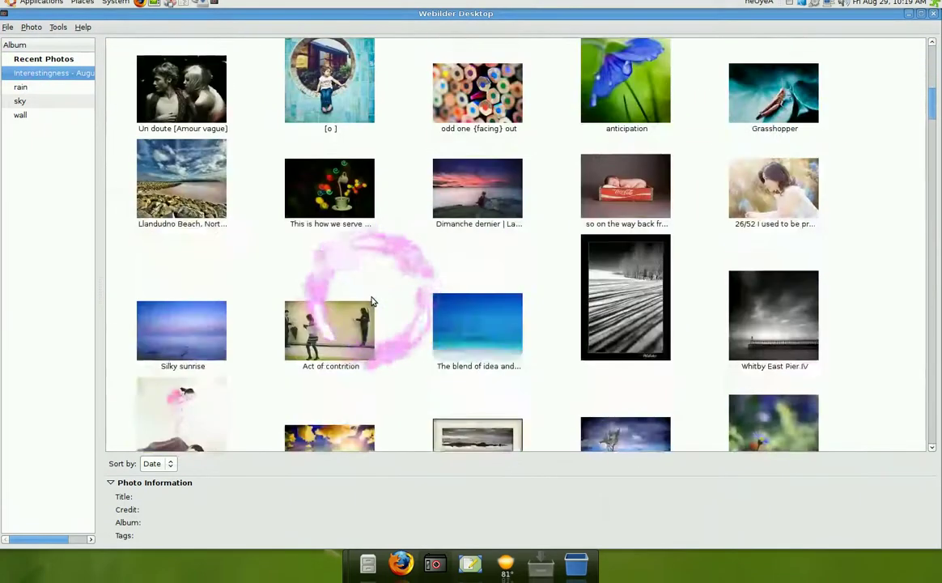
click(462, 284)
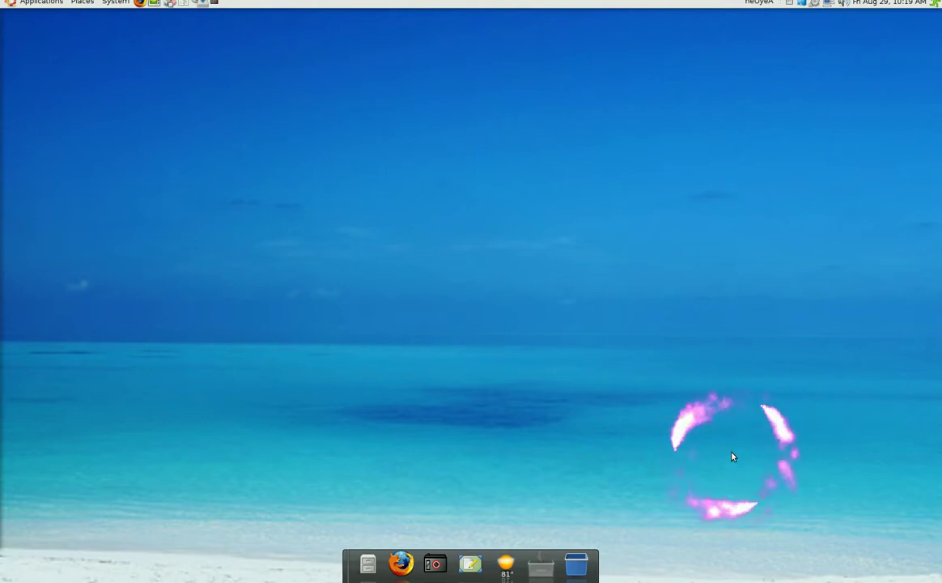
key(ctrl+alt+Left)
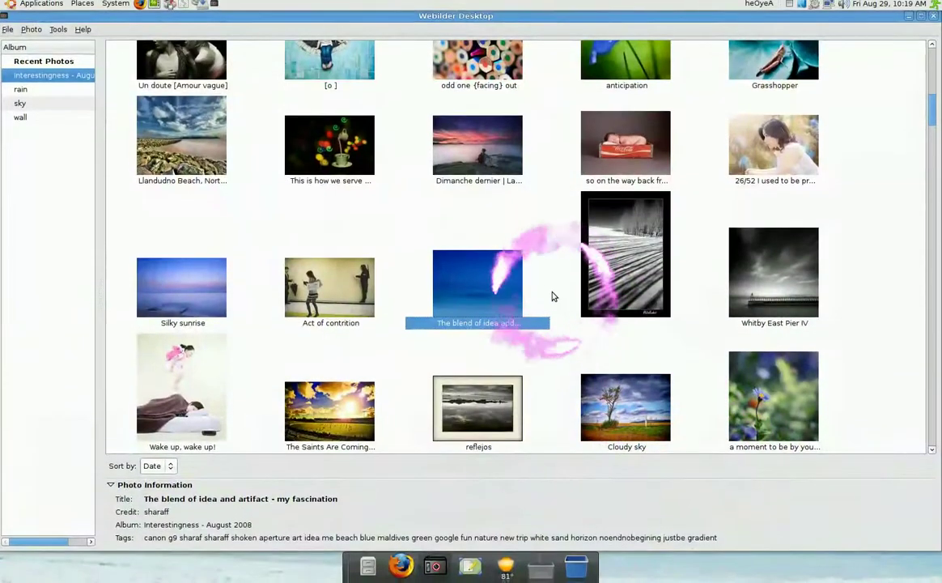
click(554, 293)
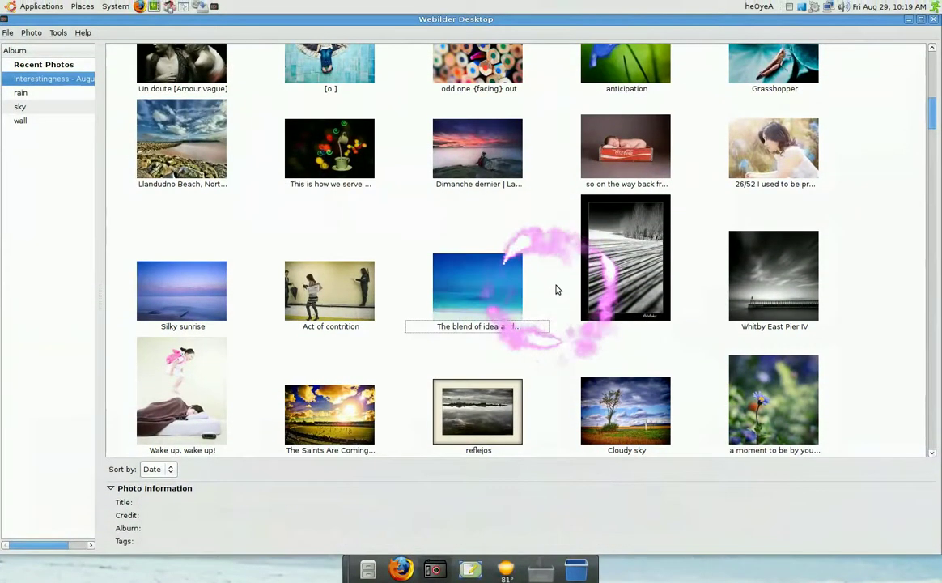